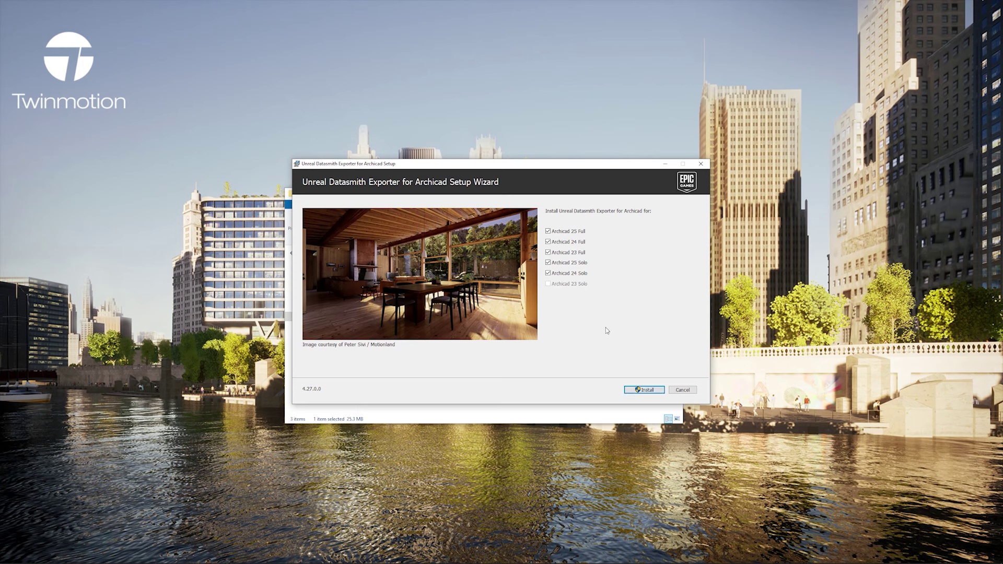
Step: Install the Unreal Datasmith Exporter for the checked Archicad versions and finish the setup wizard
click(664, 391)
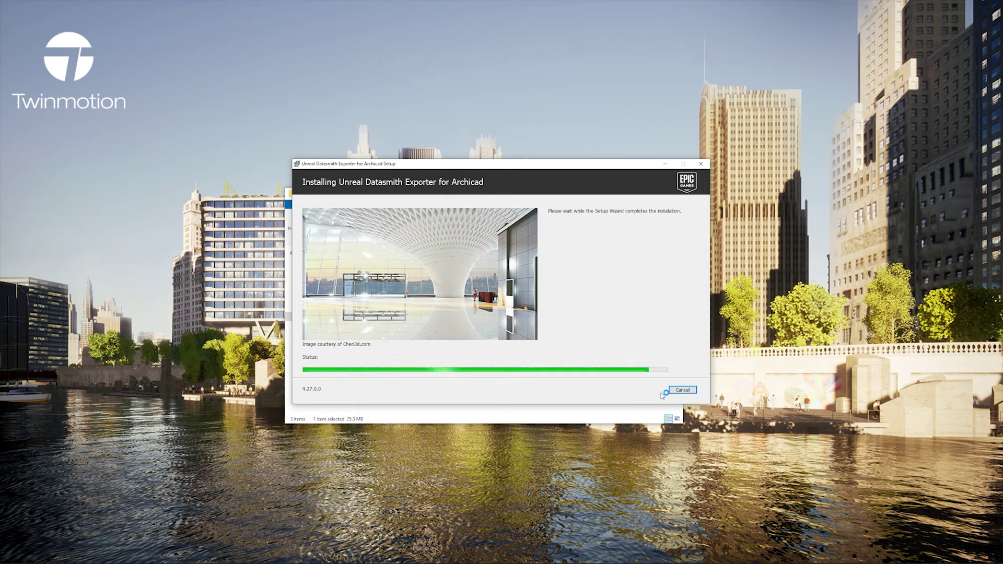
click(681, 391)
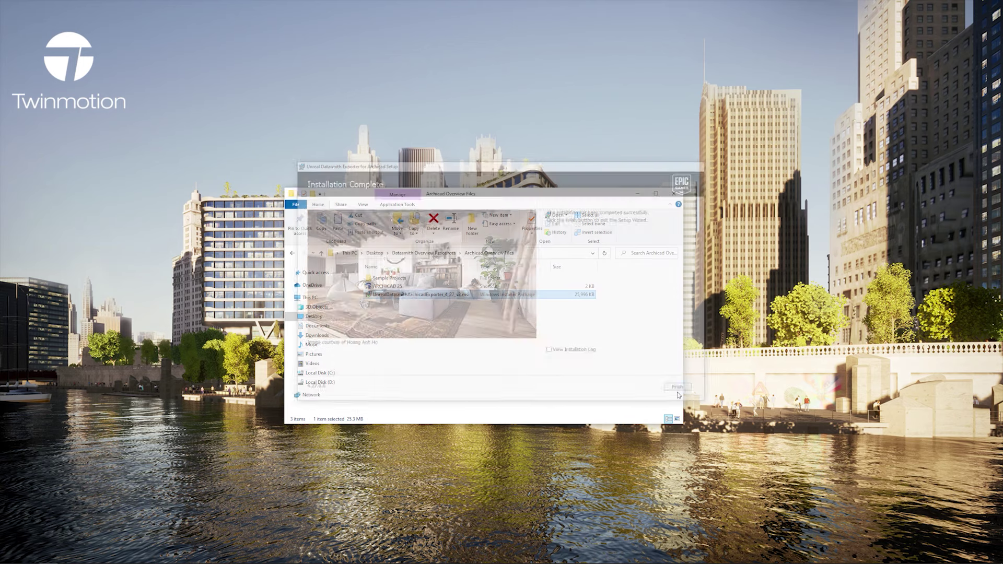
Step: Open the Hillside House AC25 project from the Sample Projects folder in Archicad, reading its library elements directly from the archive
double_click(398, 278)
double_click(407, 289)
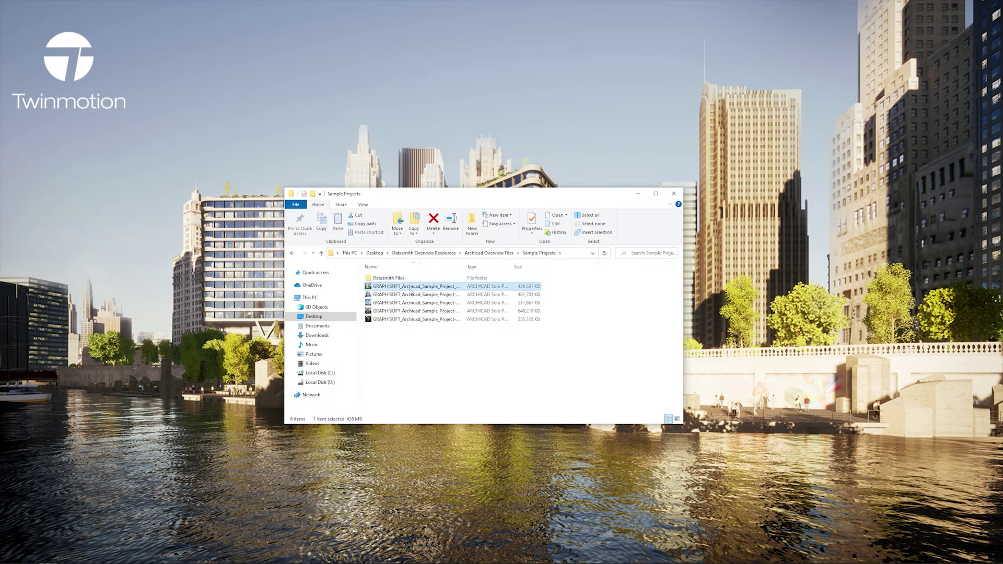
click(674, 194)
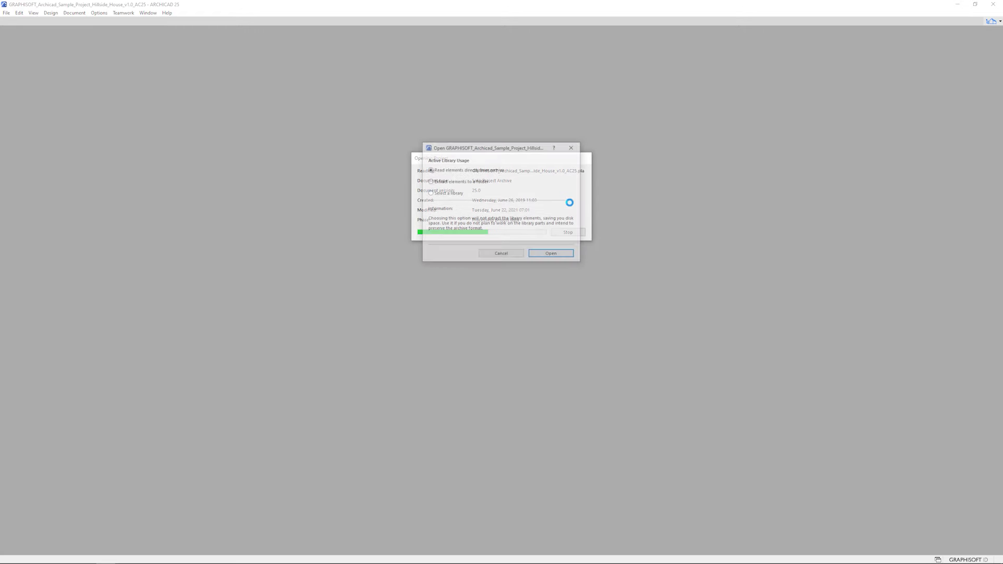
click(567, 255)
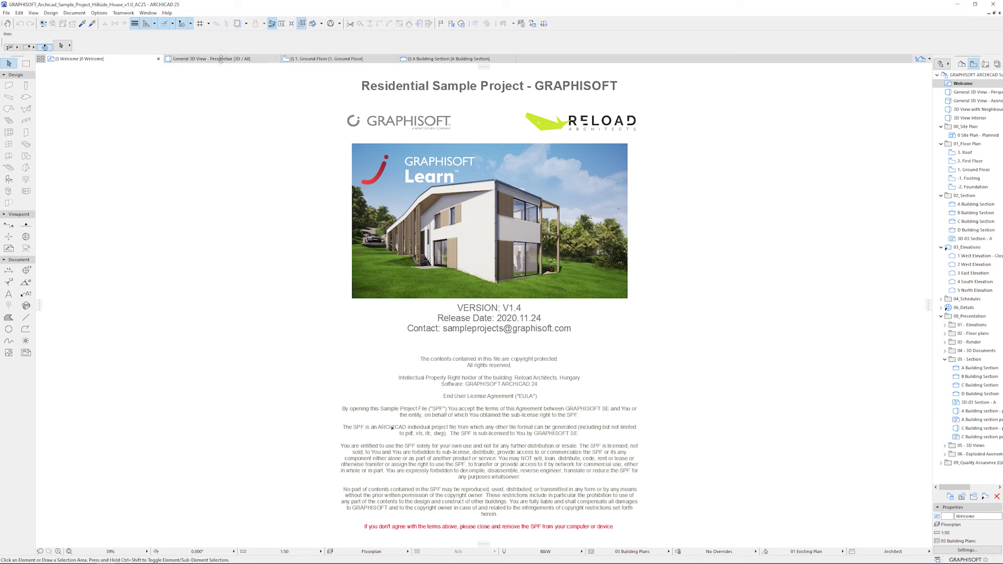
Step: Bring up the General 3D View - Perspective and display the Datasmith palette
click(220, 60)
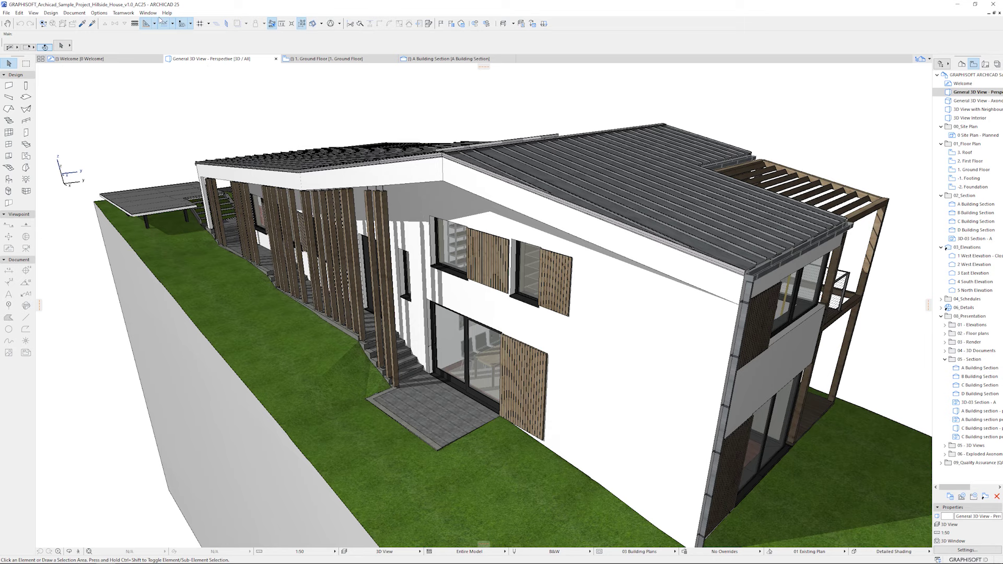
click(151, 13)
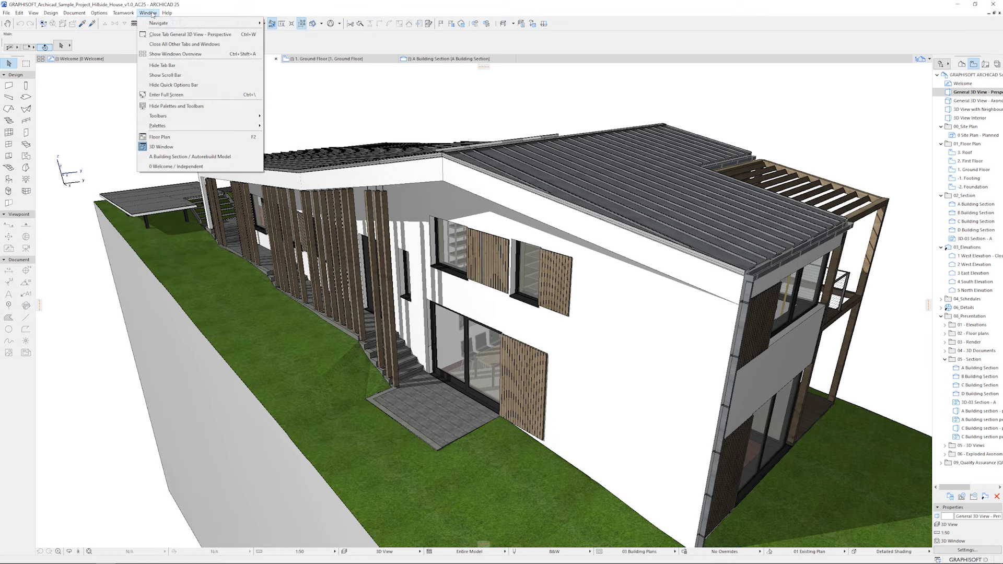
mouse_move(172, 126)
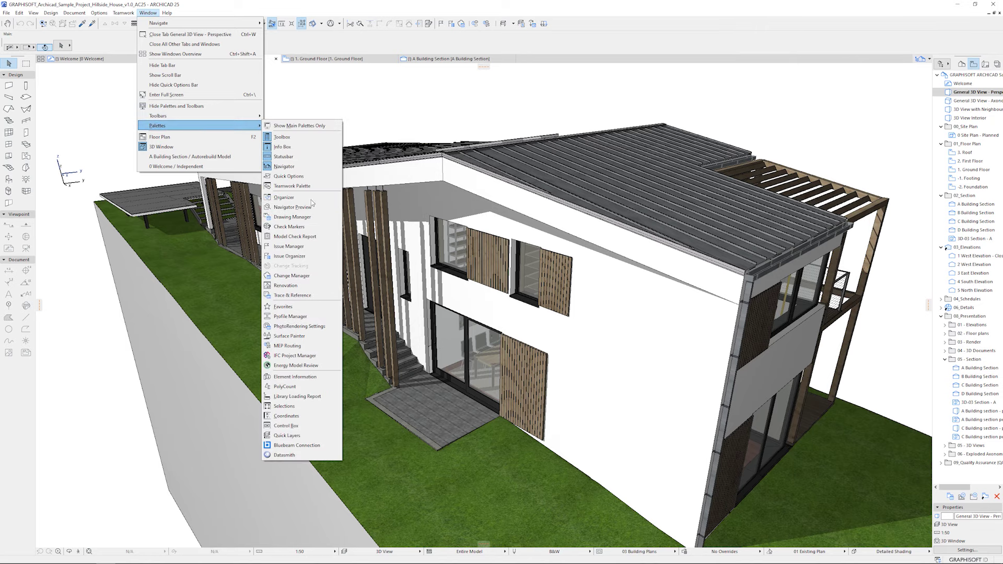
click(285, 455)
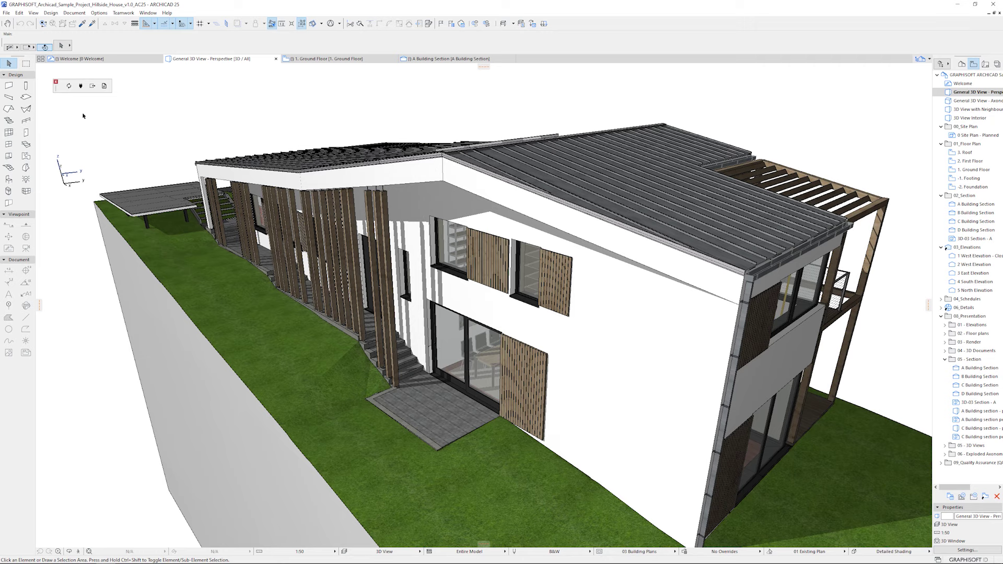
Step: Switch to Twinmotion and import the Hillside House Archicad source as a Direct Link, collapsed by material
key(alt+Tab)
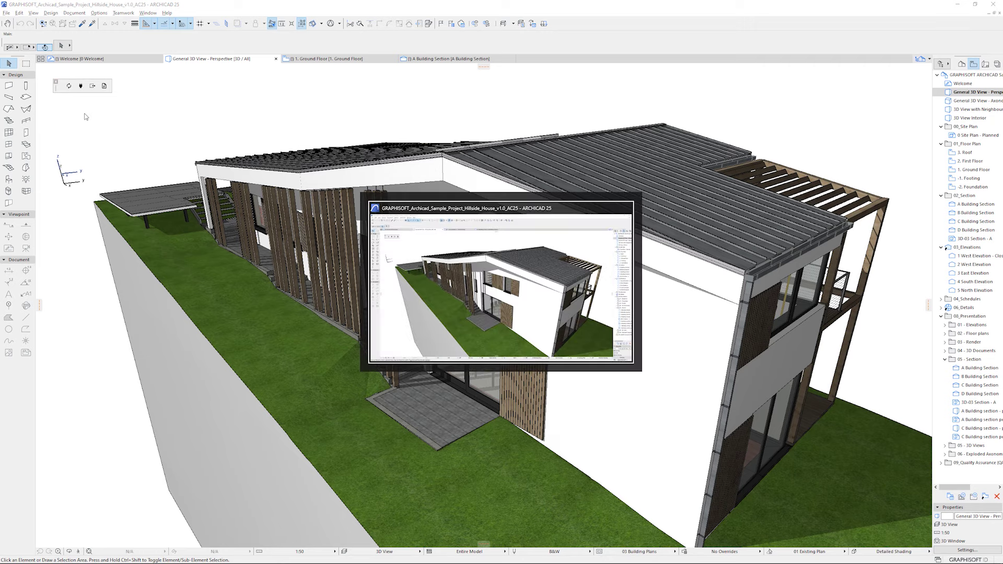
mouse_move(84, 561)
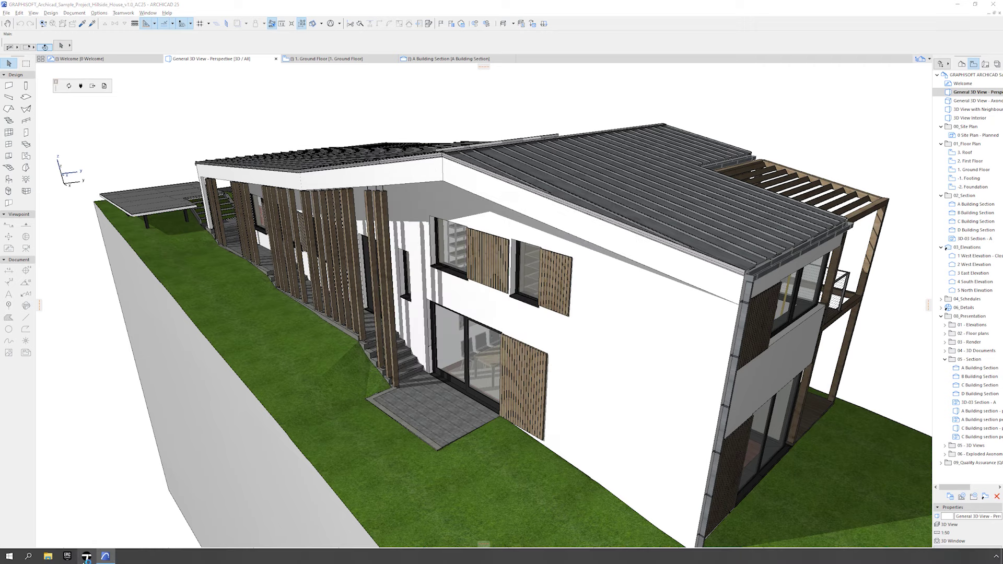
click(84, 559)
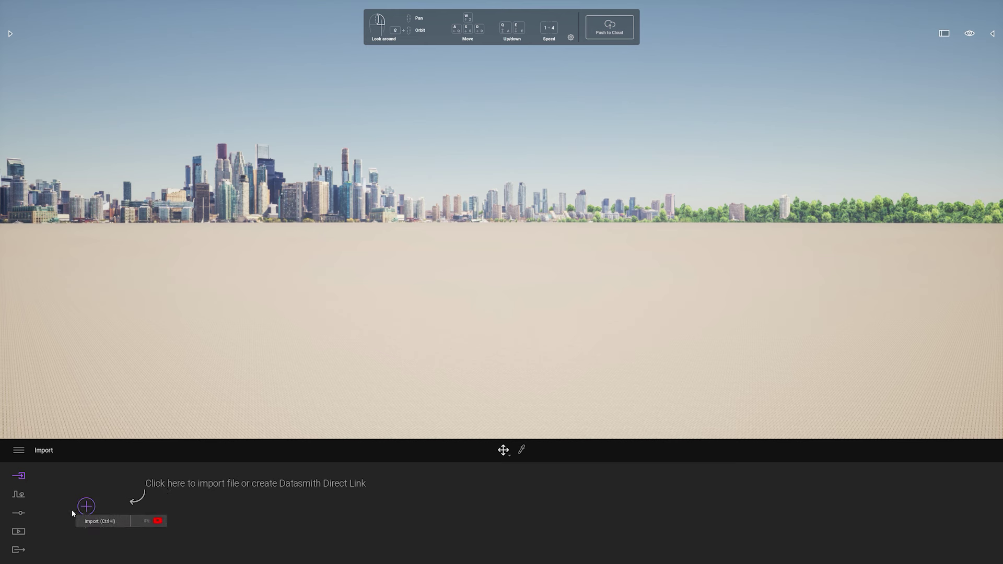
click(84, 508)
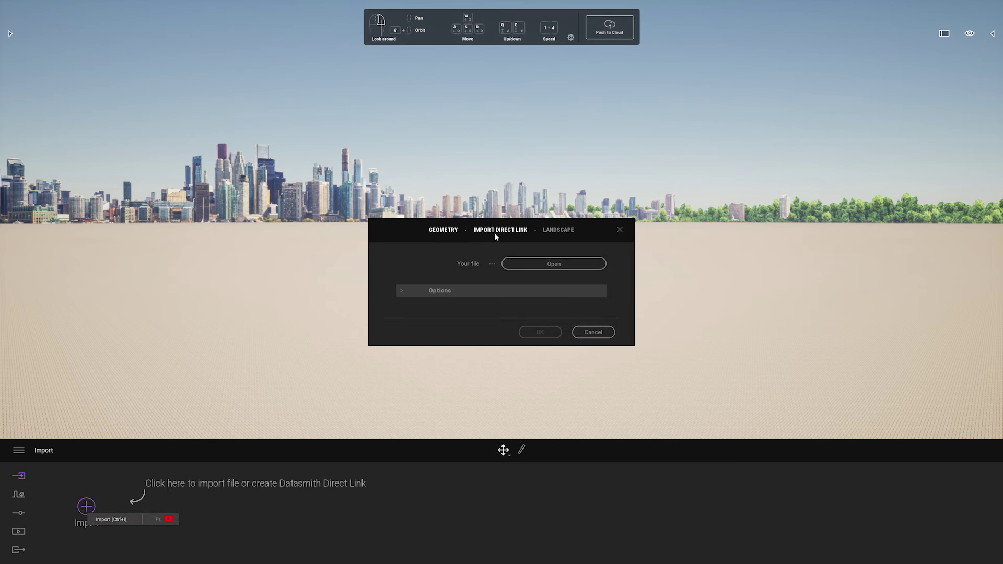
click(519, 235)
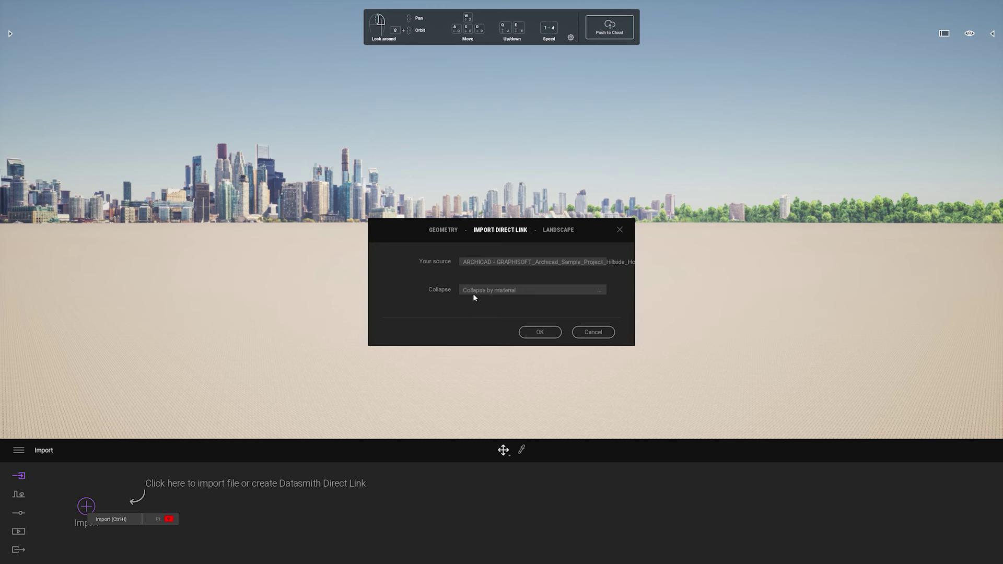
click(540, 333)
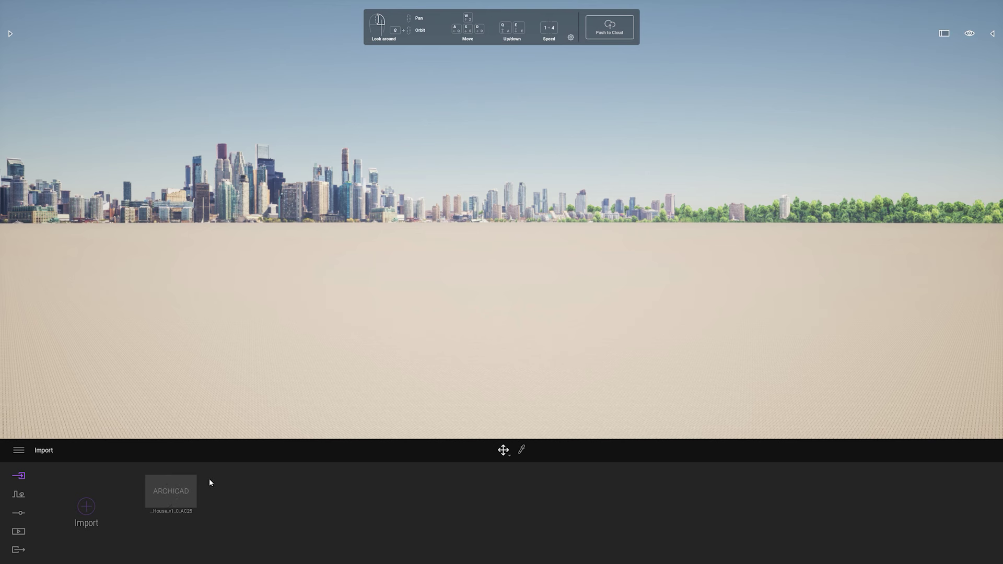
Step: Switch back to Archicad and synchronize the 3D view with the Direct Link
key(alt+Tab)
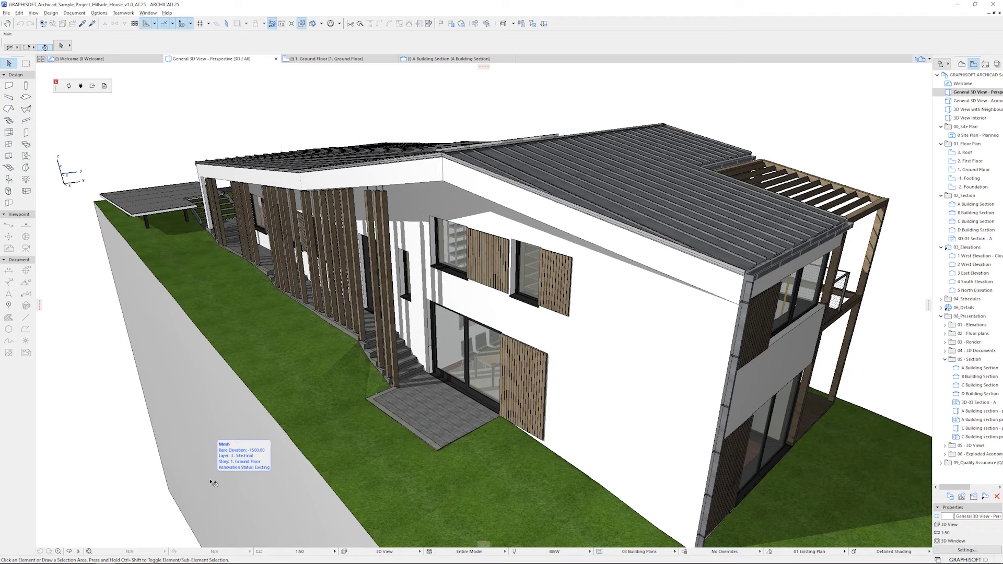
click(69, 87)
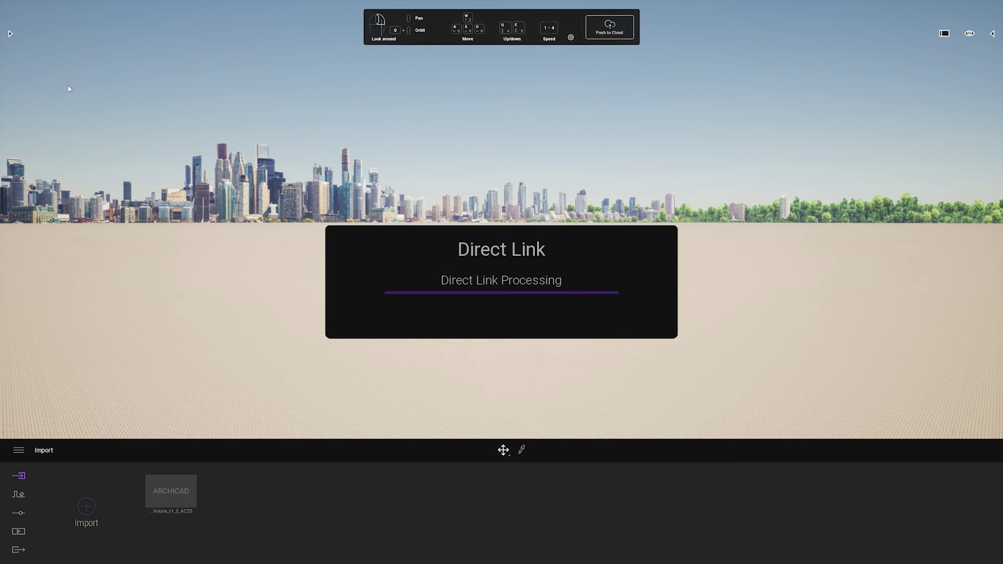
Step: Hide the Starting Ground in Twinmotion's scene graph, and delete the linked GRAPHISOFT sample project from it
click(991, 33)
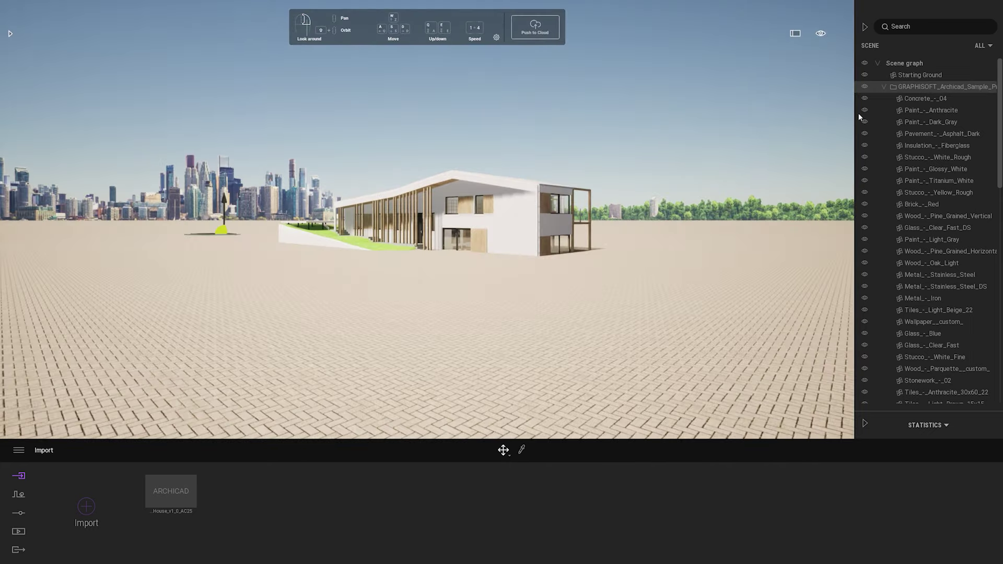
click(865, 75)
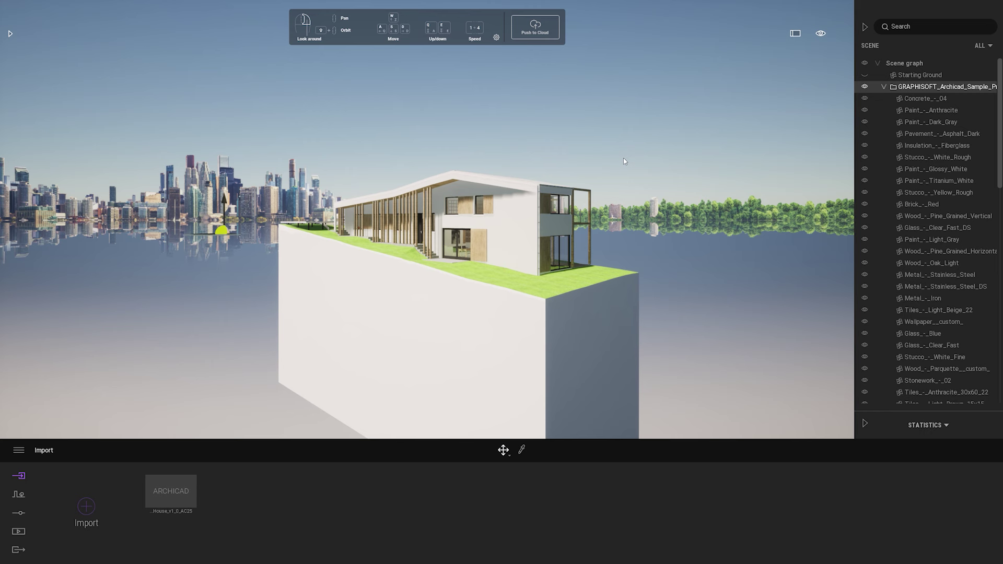
click(884, 87)
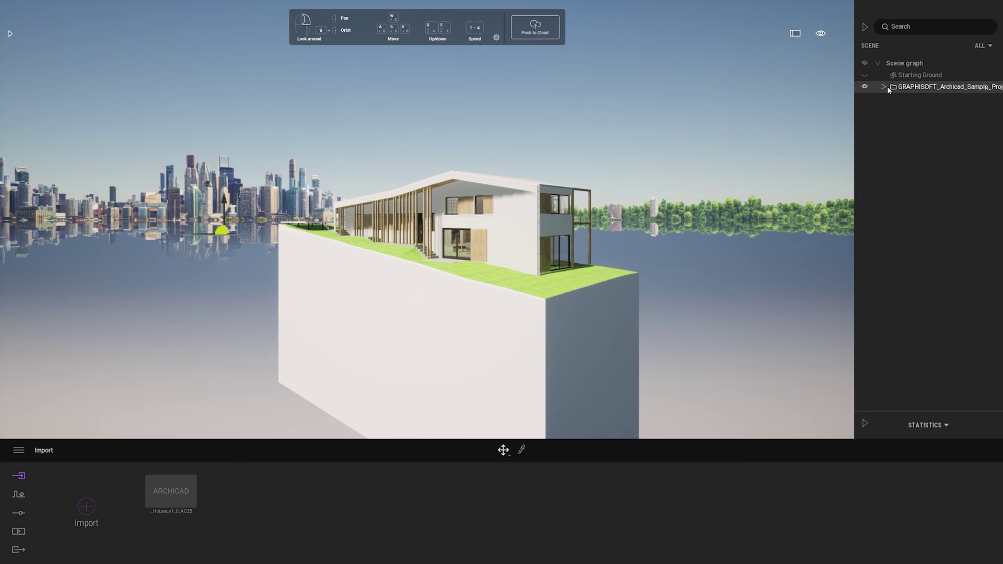
key(Delete)
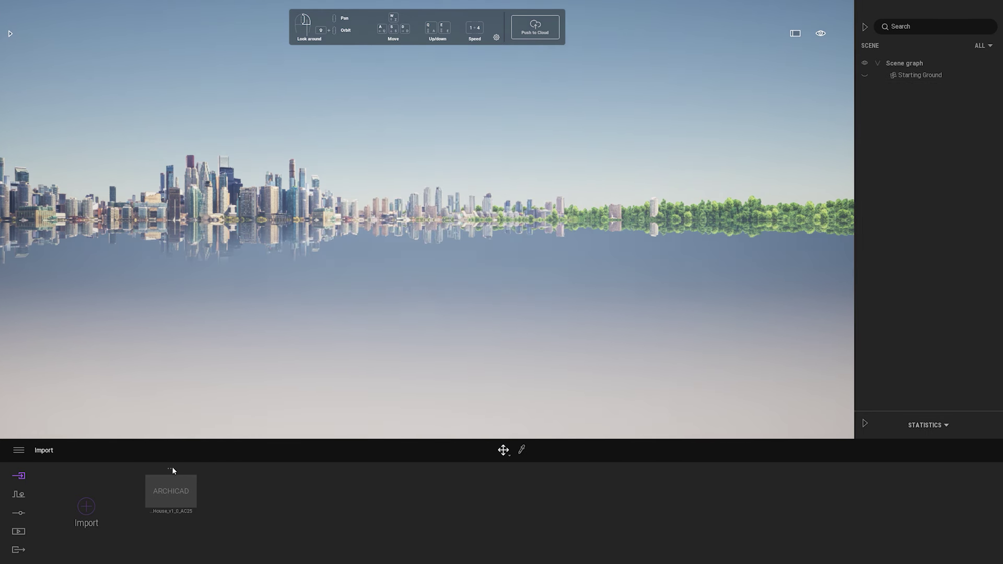
Step: Choose Project Hillside.udatasmith from the Archicad Overview Files' Sample Projects > Datasmith Files folder as the geometry file to import
click(86, 506)
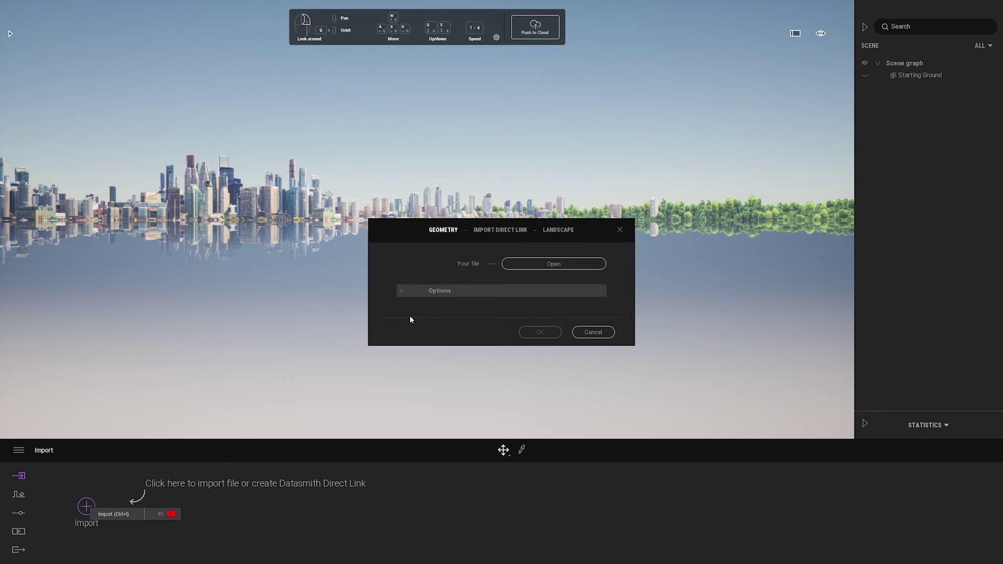
click(536, 265)
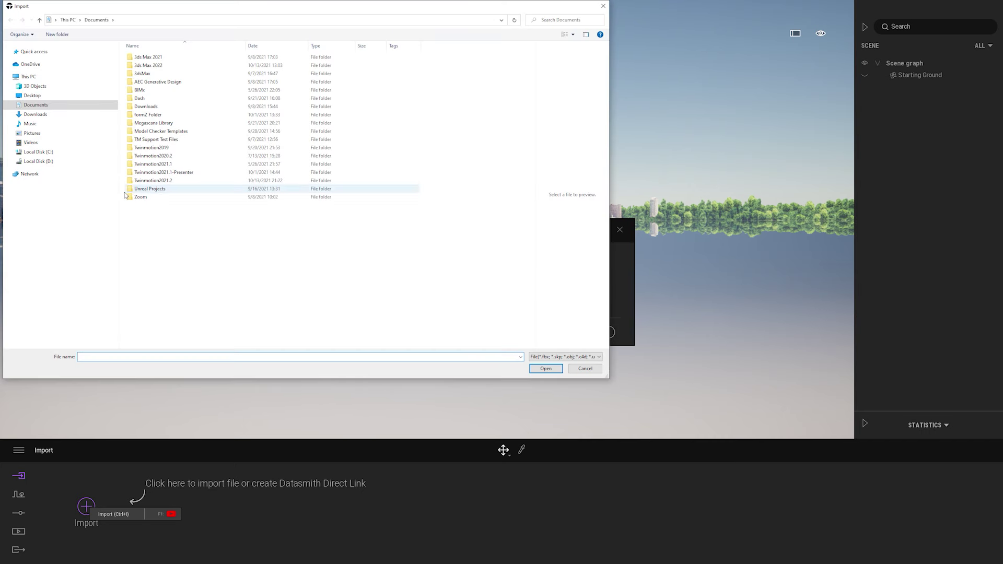
click(26, 95)
double_click(179, 105)
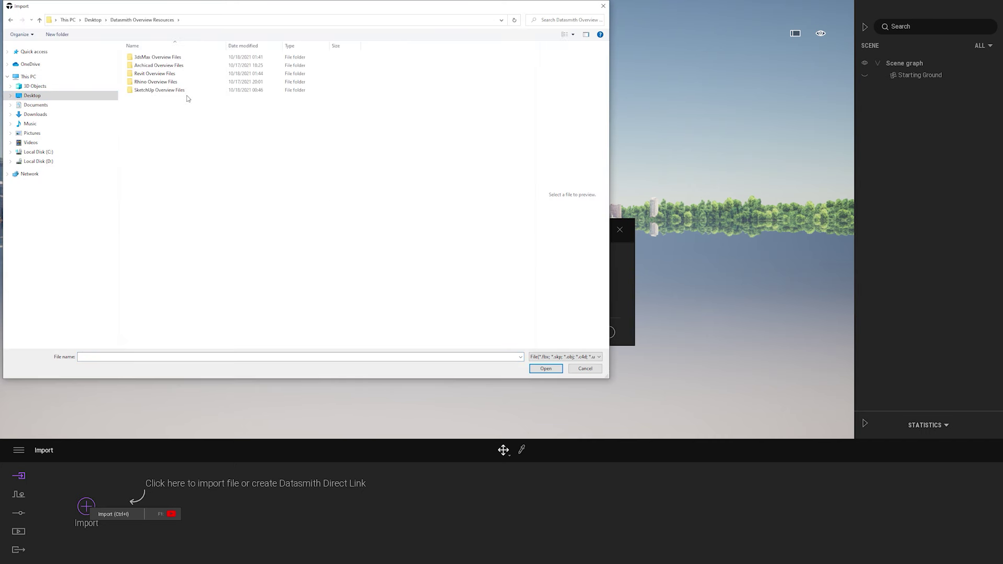
double_click(154, 66)
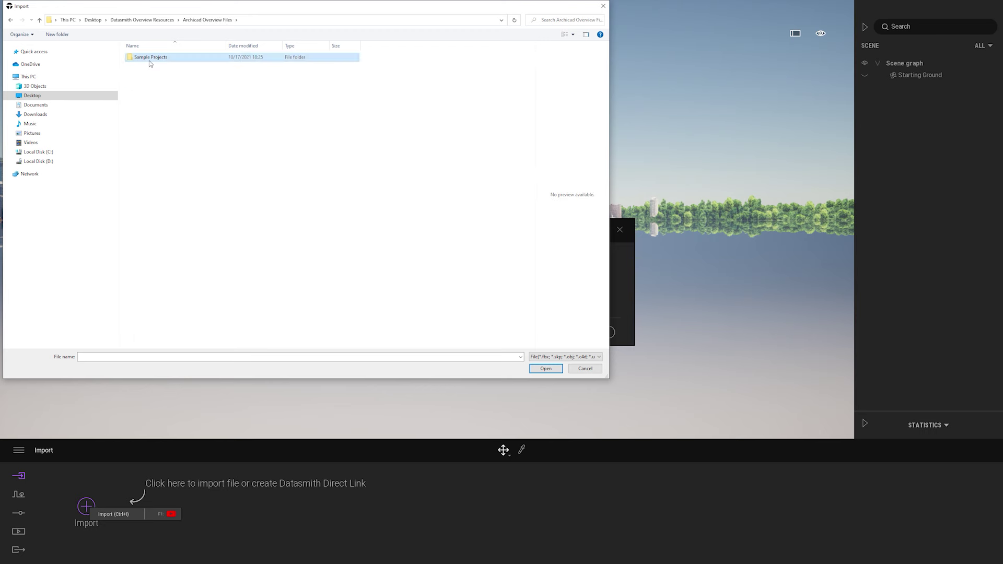
double_click(150, 59)
double_click(150, 59)
click(152, 66)
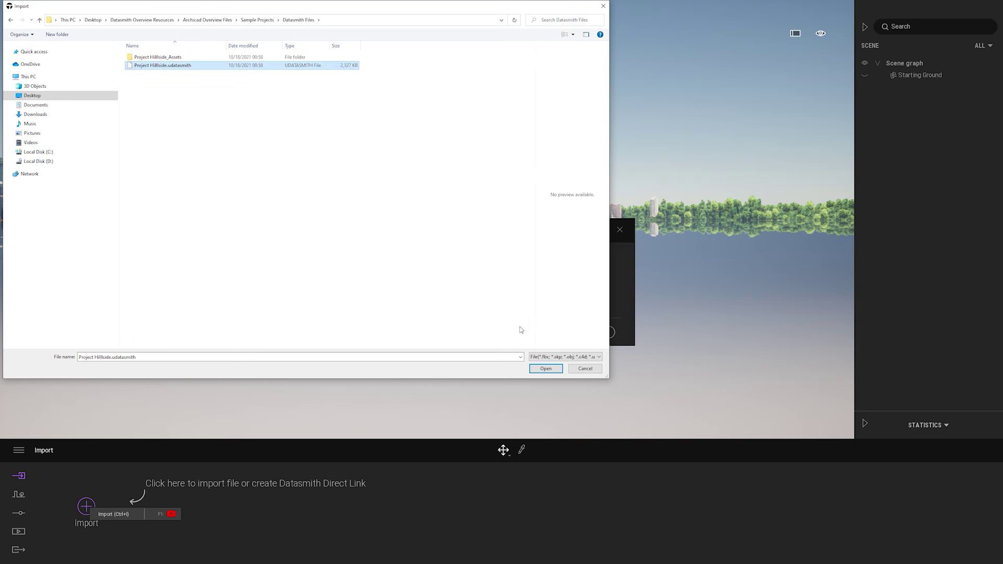
click(549, 369)
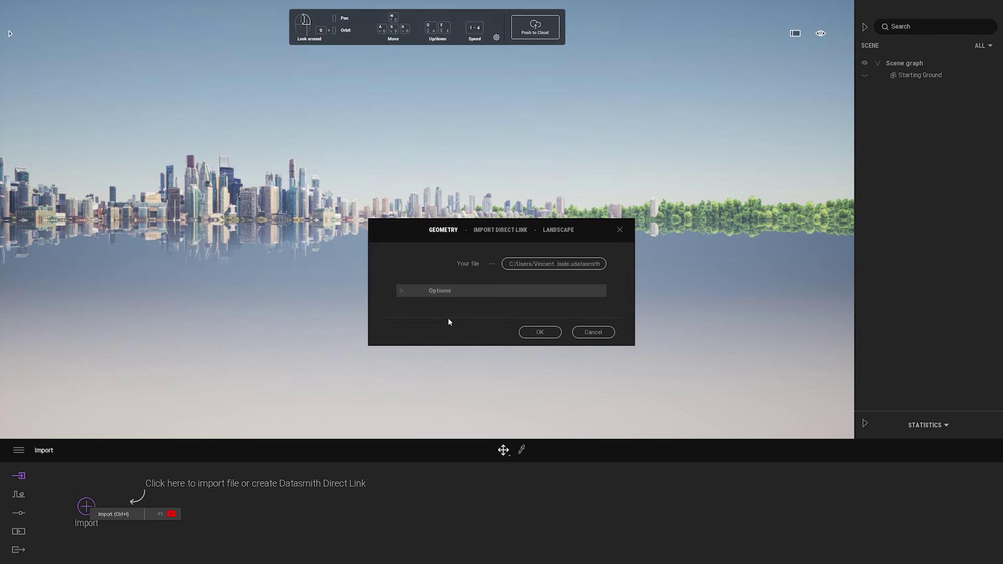
Step: Import the geometry collapsed by material with Z up and automatic unit conversion, using the scene material for all material conflicts
click(402, 291)
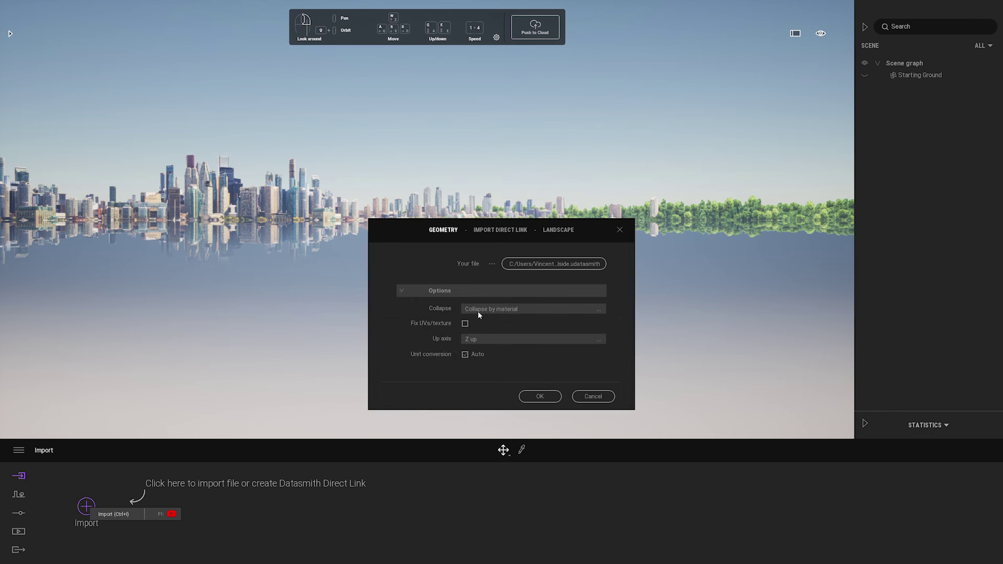
click(549, 399)
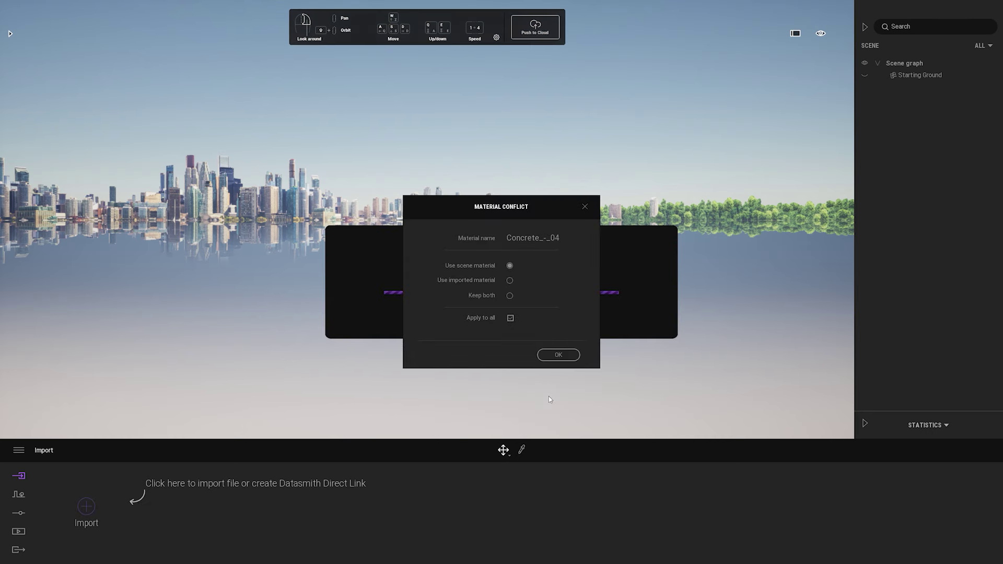
click(567, 354)
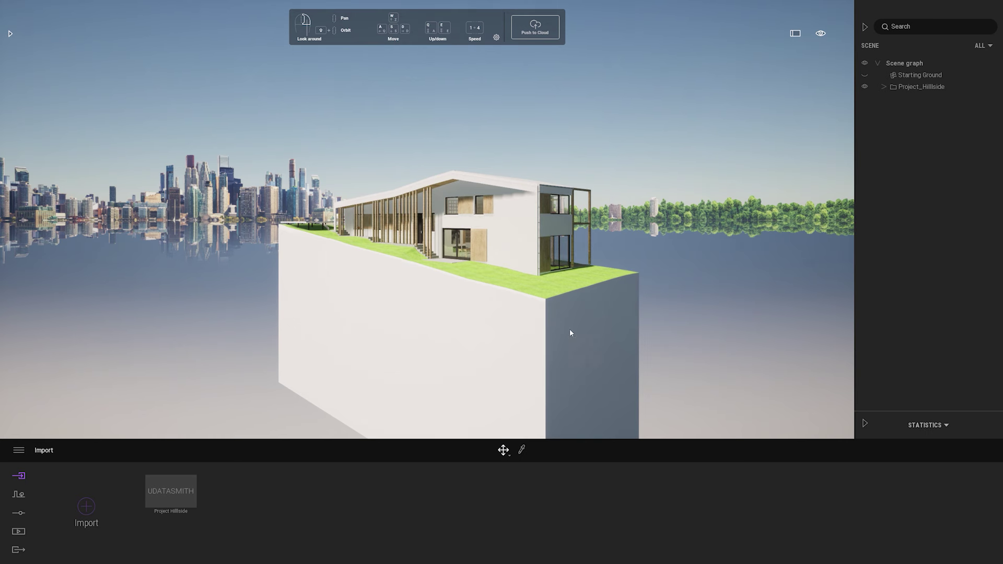
Step: Examine the imported house from a higher viewpoint and review the management options for the imported Project Hillside file
middle_drag(572, 331, 572, 327)
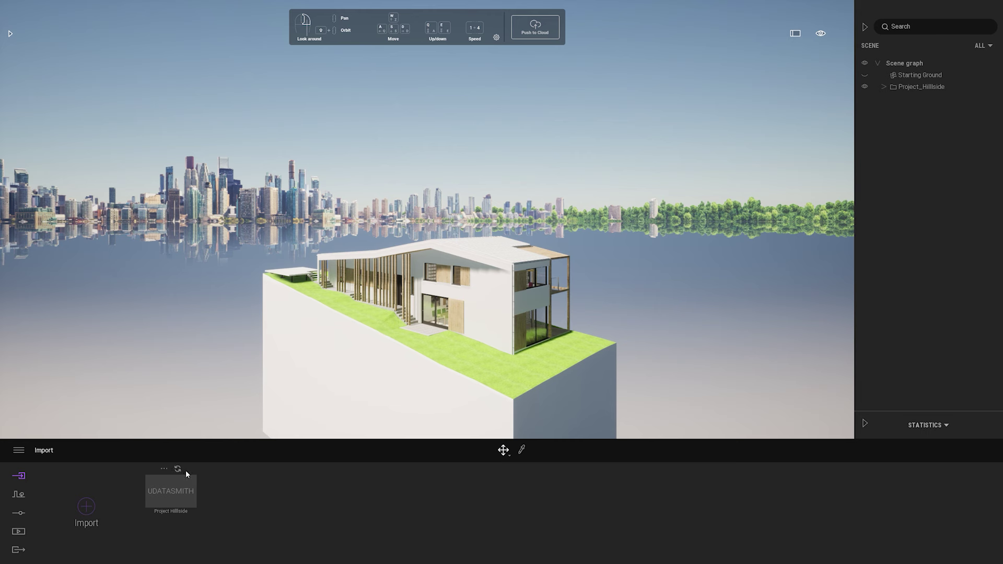
right_click(169, 469)
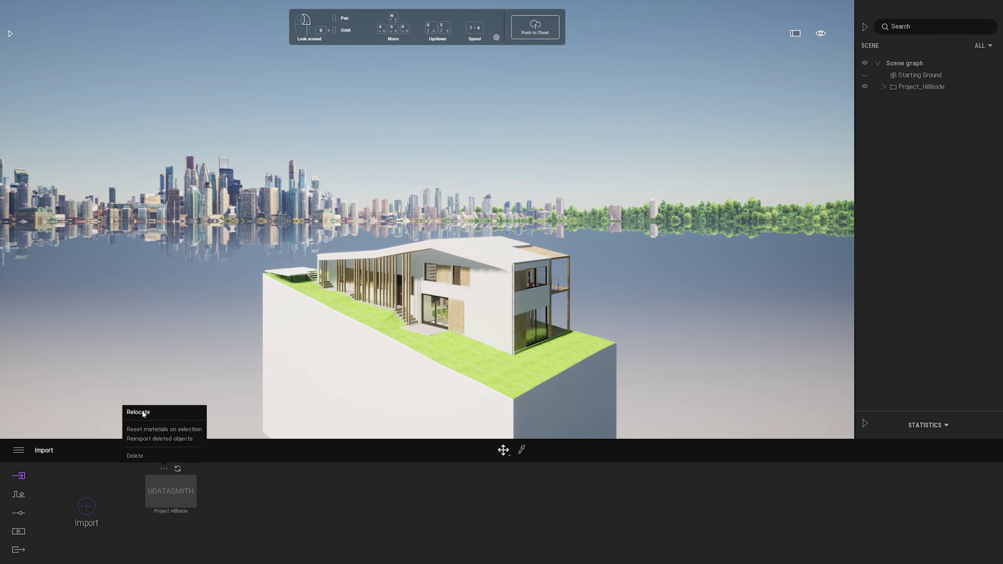
click(427, 513)
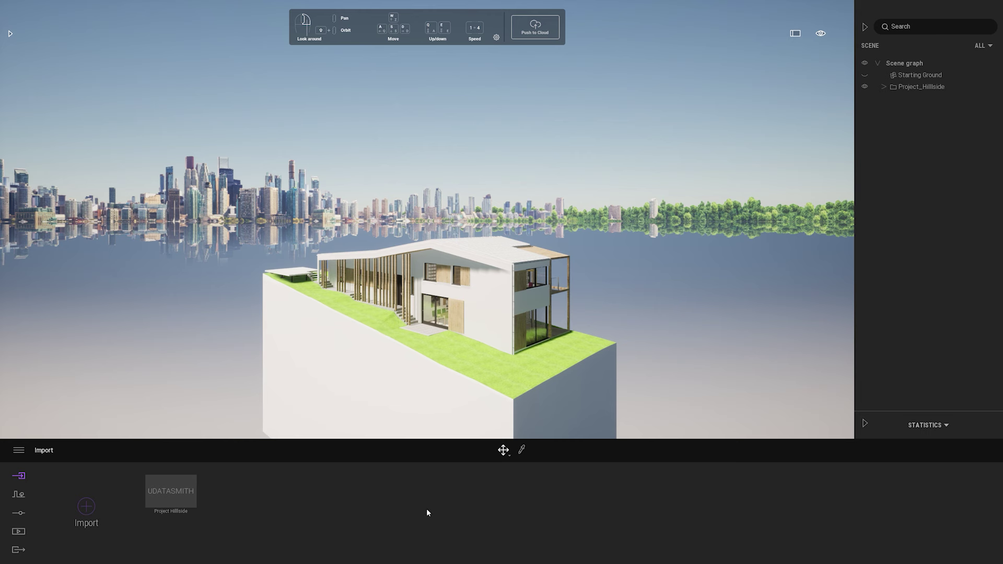